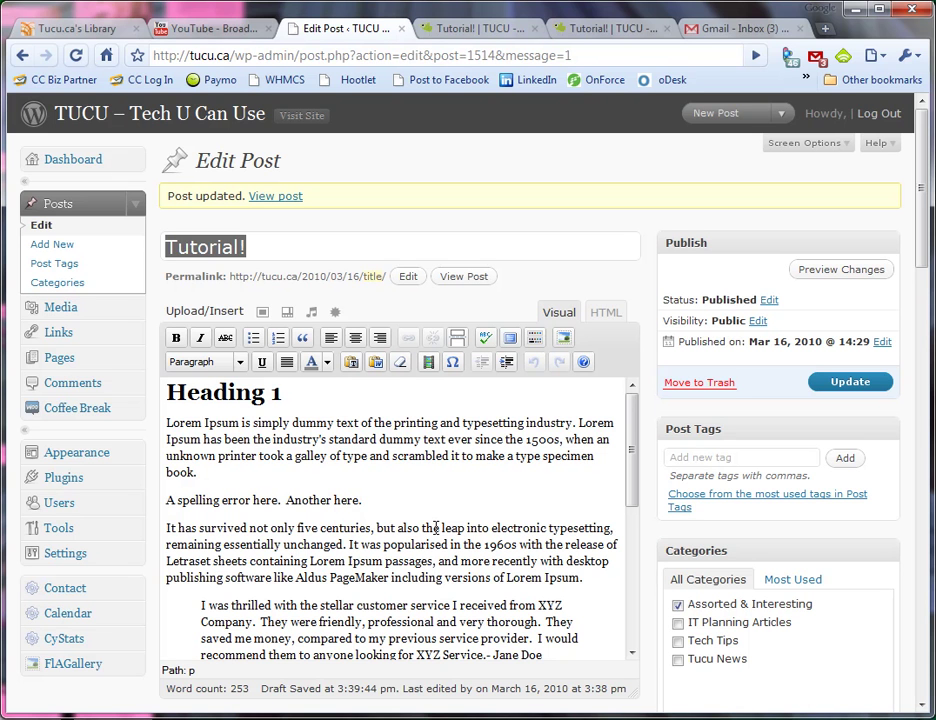
# Add the paragraph "To visit Yahoo, click here." below the spelling error line in the post body.
pyautogui.press('Return')
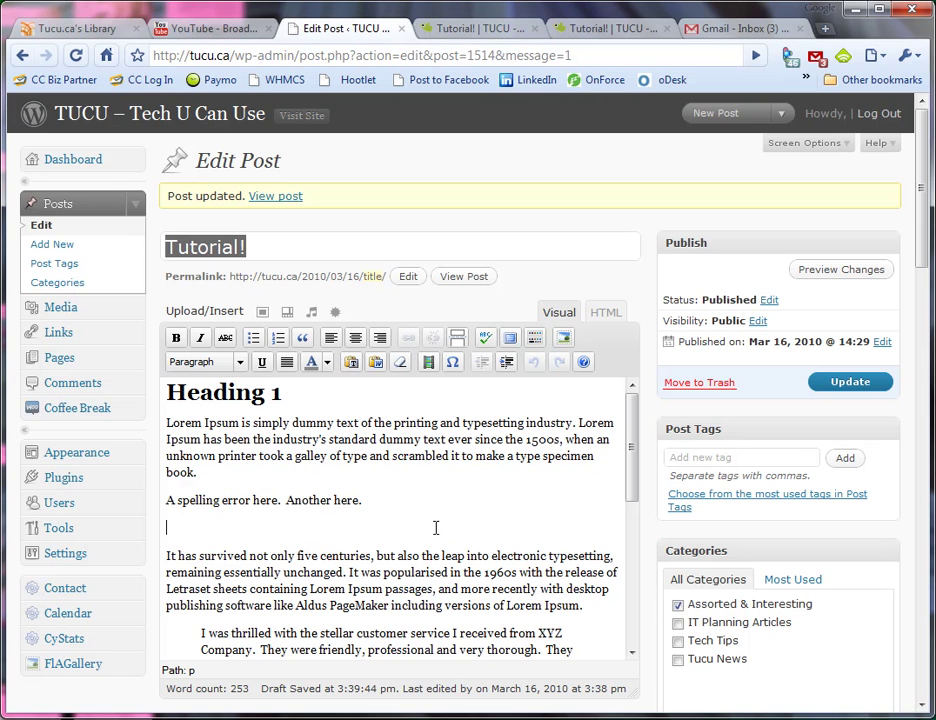
pyautogui.write('To visit Yahoo, click here.')
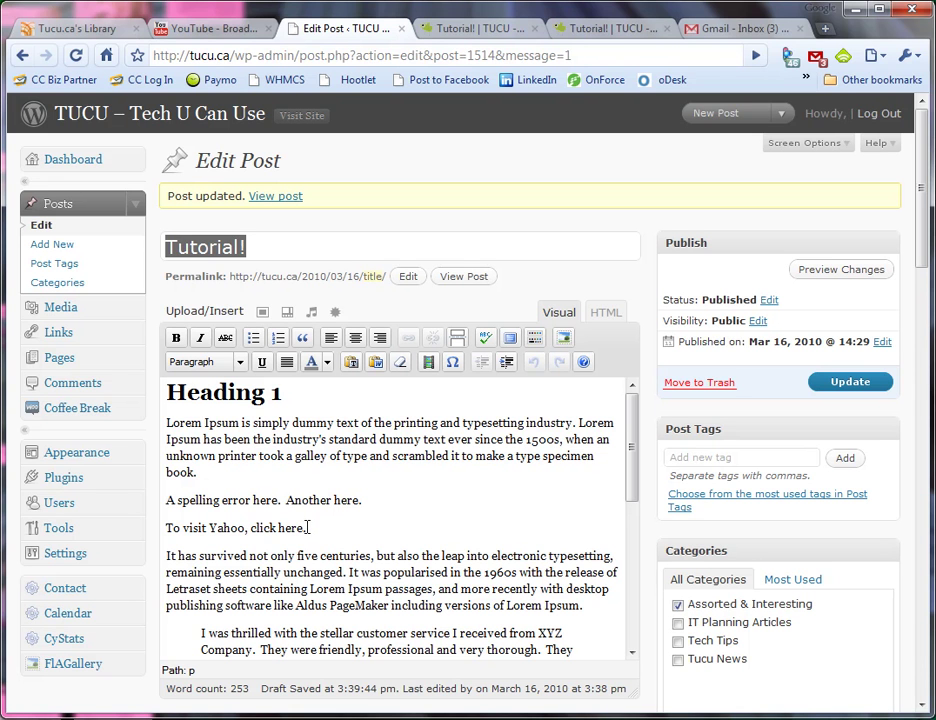
pyautogui.moveTo(304, 528); pyautogui.dragTo(279, 528)
pyautogui.click(411, 344)
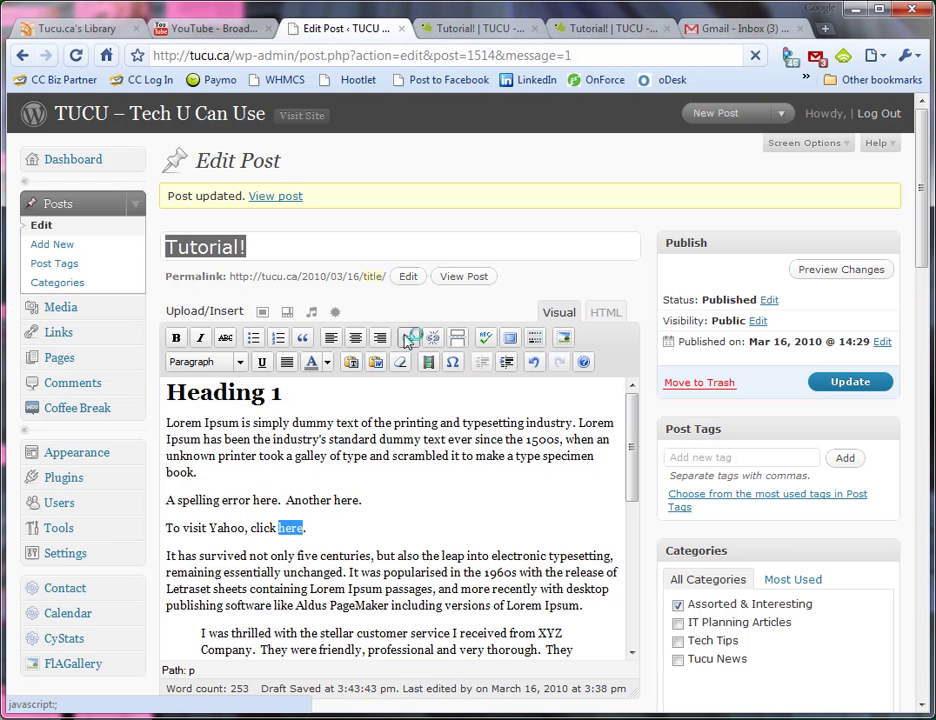
pyautogui.click(408, 338)
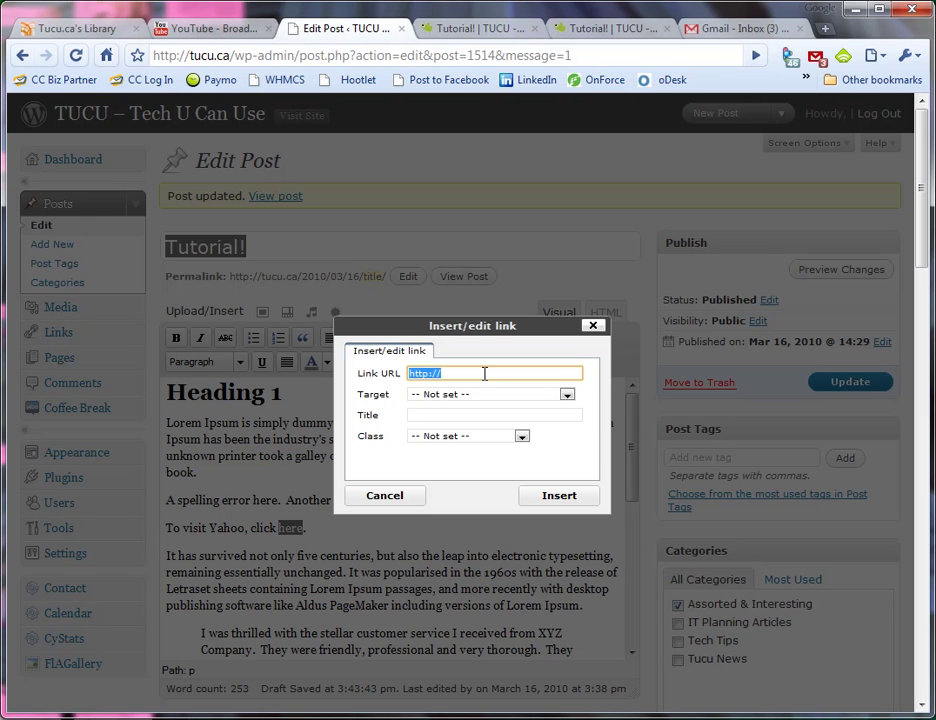
pyautogui.write('www.')
pyautogui.write('yahoo.ca')
pyautogui.press('BackSpace')
pyautogui.press('BackSpace')
pyautogui.press('BackSpace')
pyautogui.press('BackSpace')
pyautogui.press('BackSpace')
pyautogui.press('BackSpace')
pyautogui.press('BackSpace')
pyautogui.press('BackSpace')
pyautogui.press('BackSpace')
pyautogui.press('BackSpace')
pyautogui.press('BackSpace')
pyautogui.write('http://yahoo.ca')
# Set the Yahoo link's target to "Open link in a new window" and insert it.
pyautogui.click(568, 397)
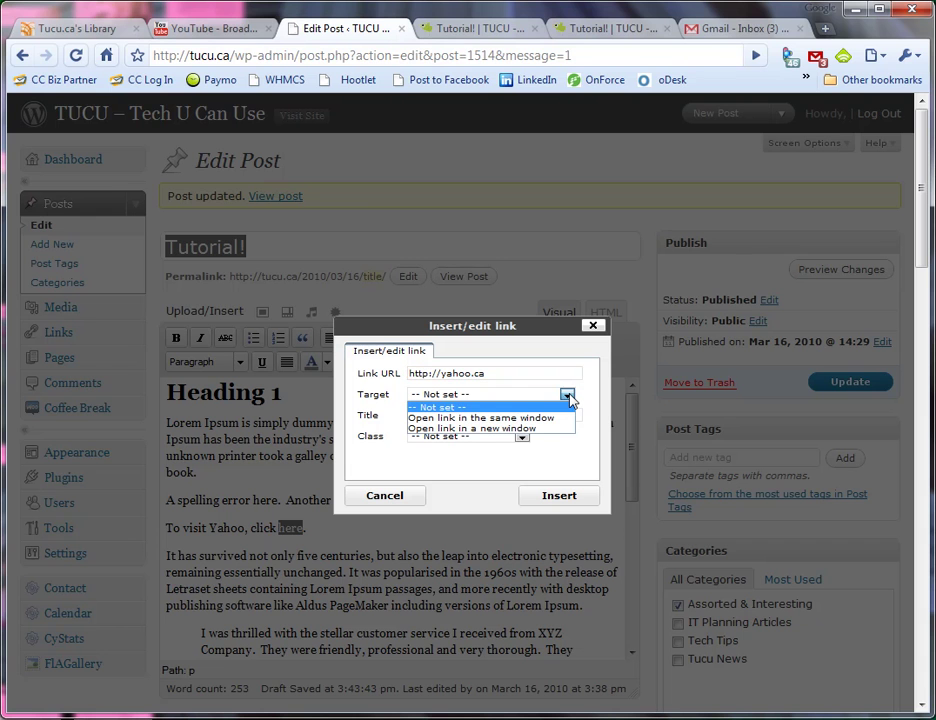
pyautogui.click(491, 429)
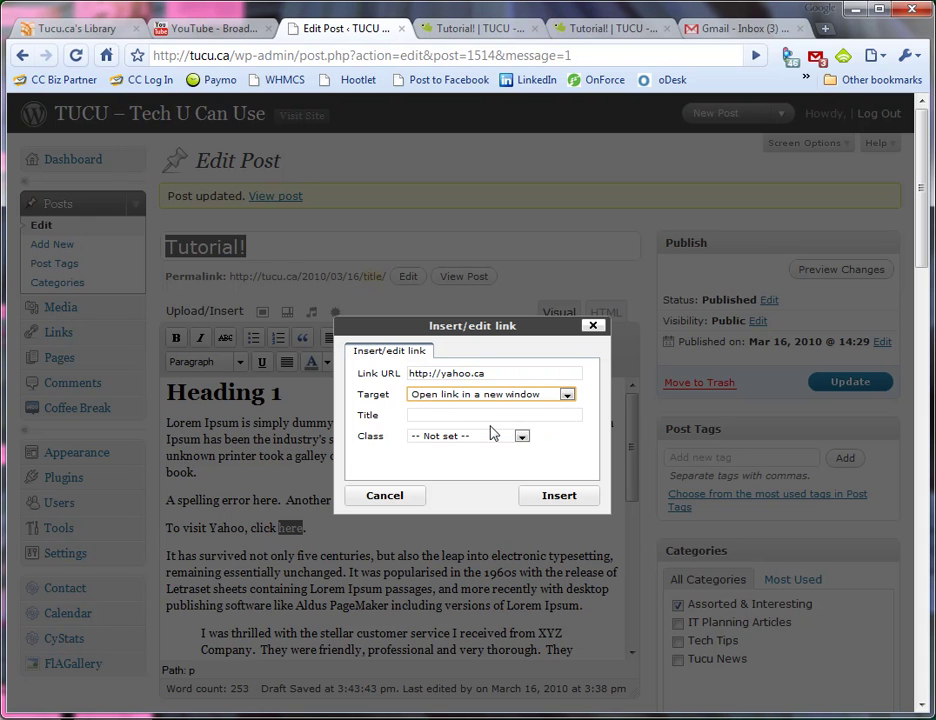
pyautogui.click(557, 496)
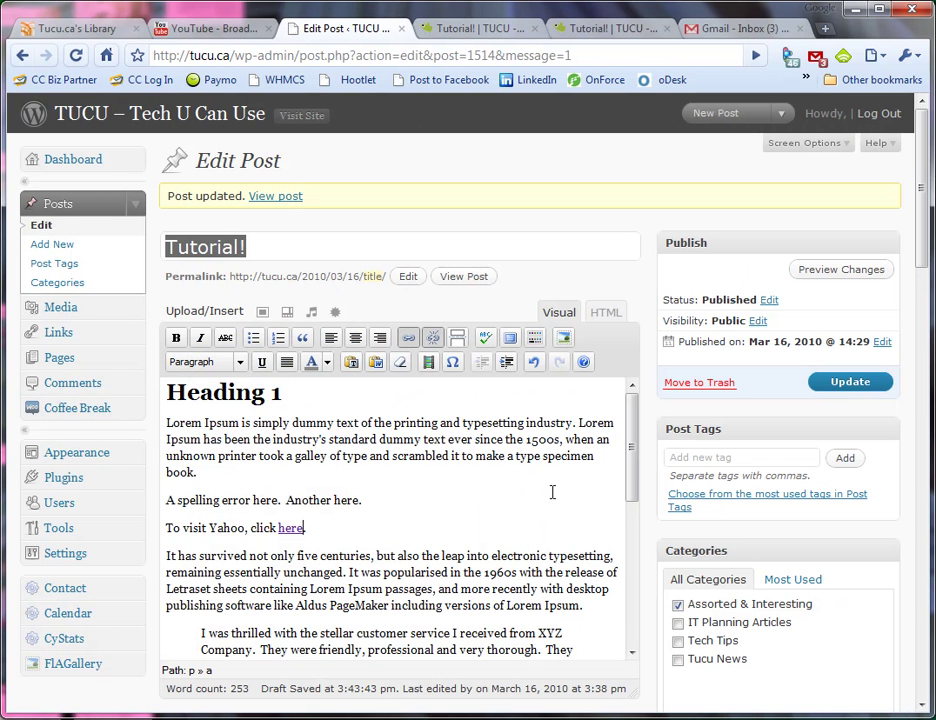
# Update the post and close the leftover Tutorial post and Gmail tabs.
pyautogui.write('.')
pyautogui.click(849, 384)
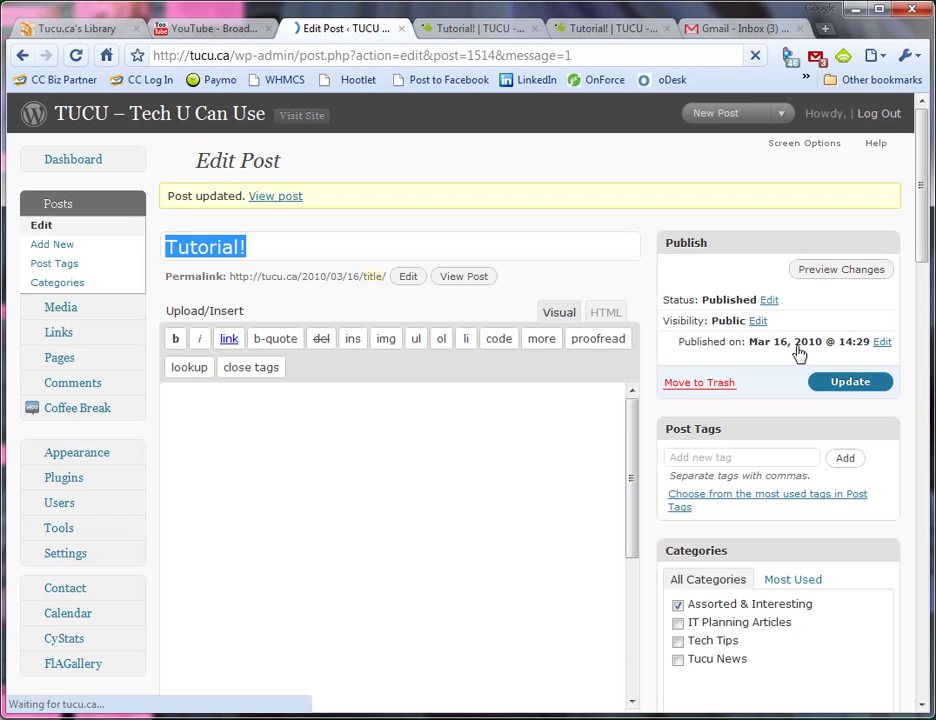
pyautogui.click(535, 29)
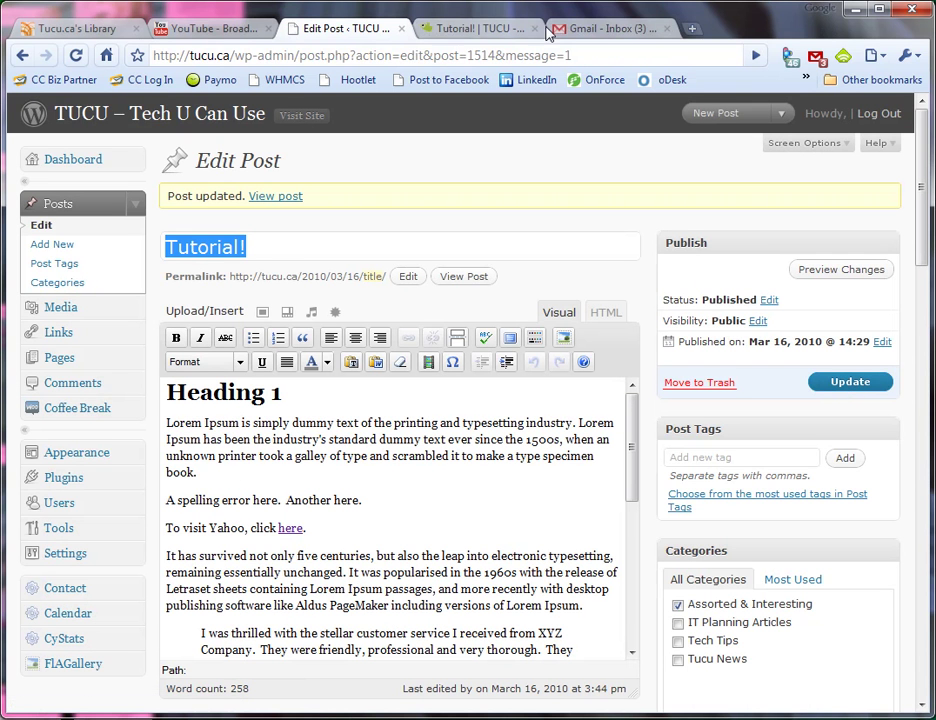
pyautogui.click(537, 29)
pyautogui.click(537, 29)
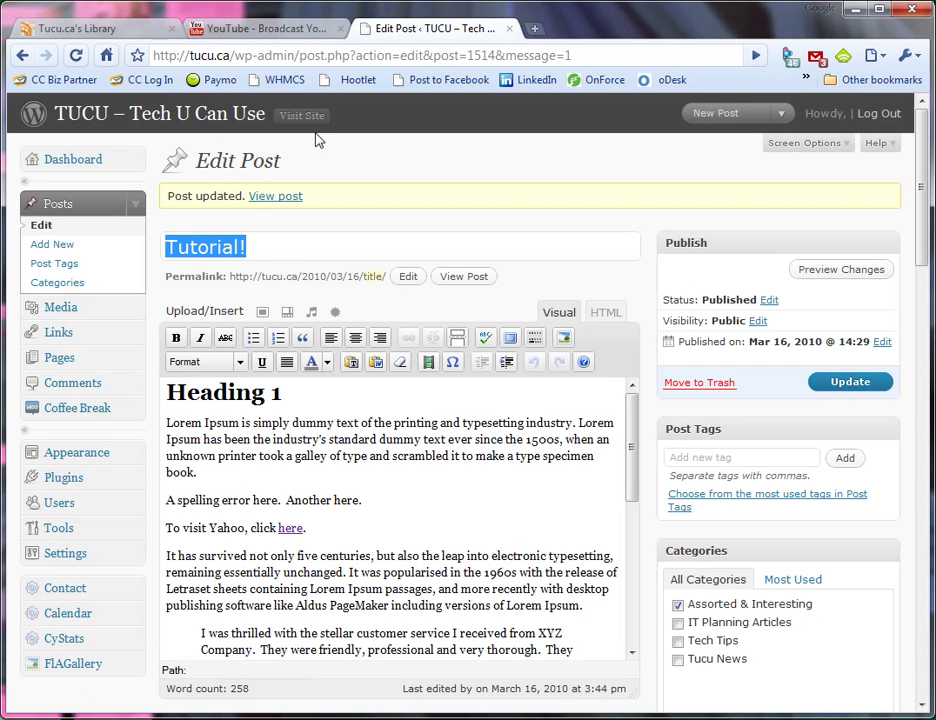
# Open the updated post's published page in a new browser tab.
pyautogui.rightClick(274, 200)
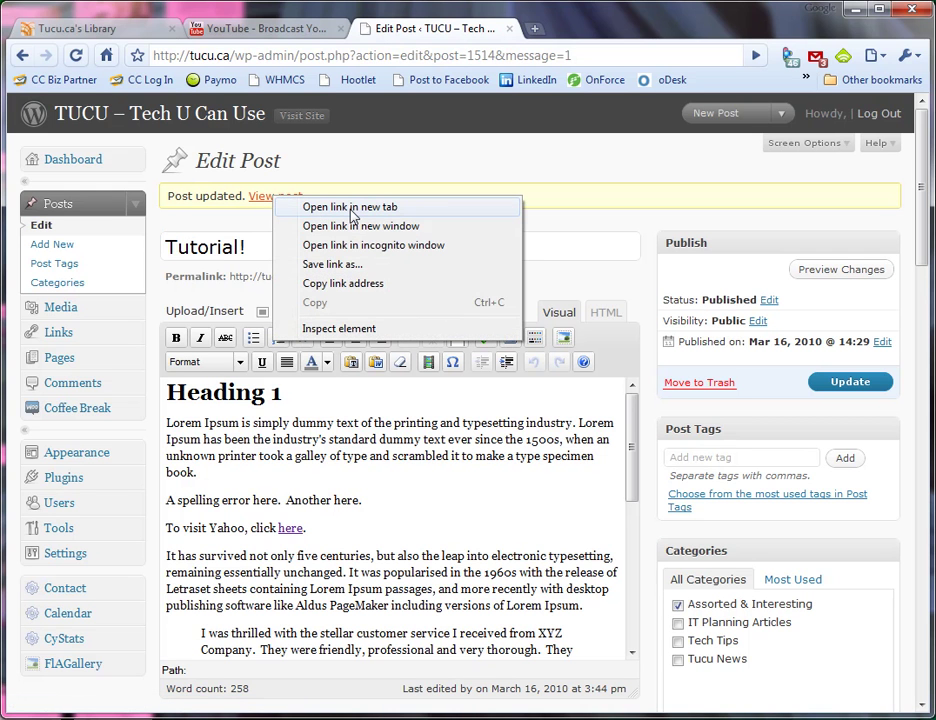
pyautogui.click(350, 211)
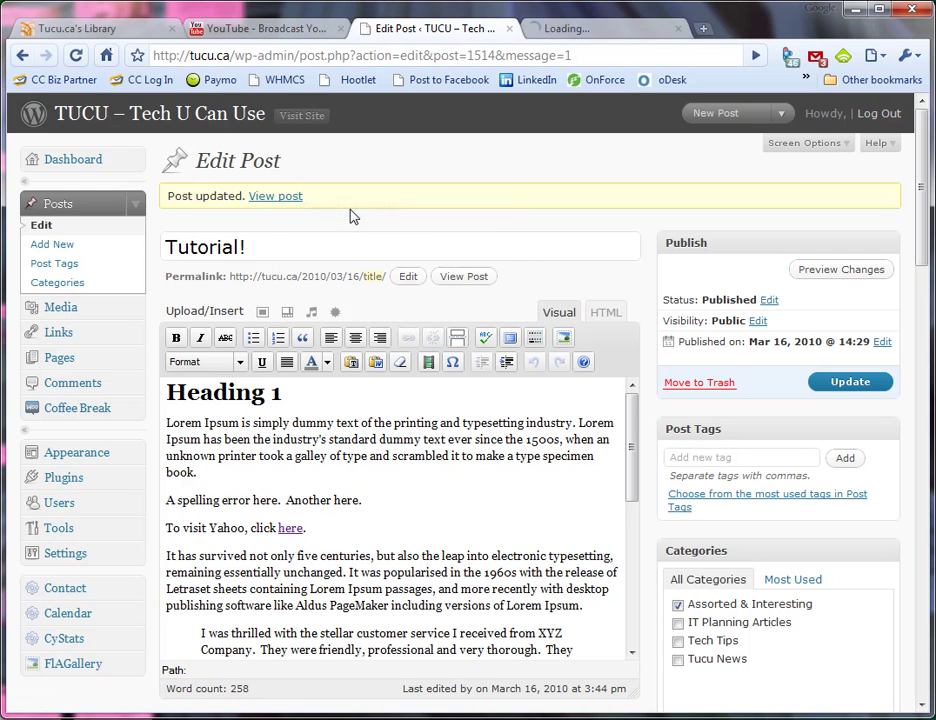
pyautogui.click(623, 28)
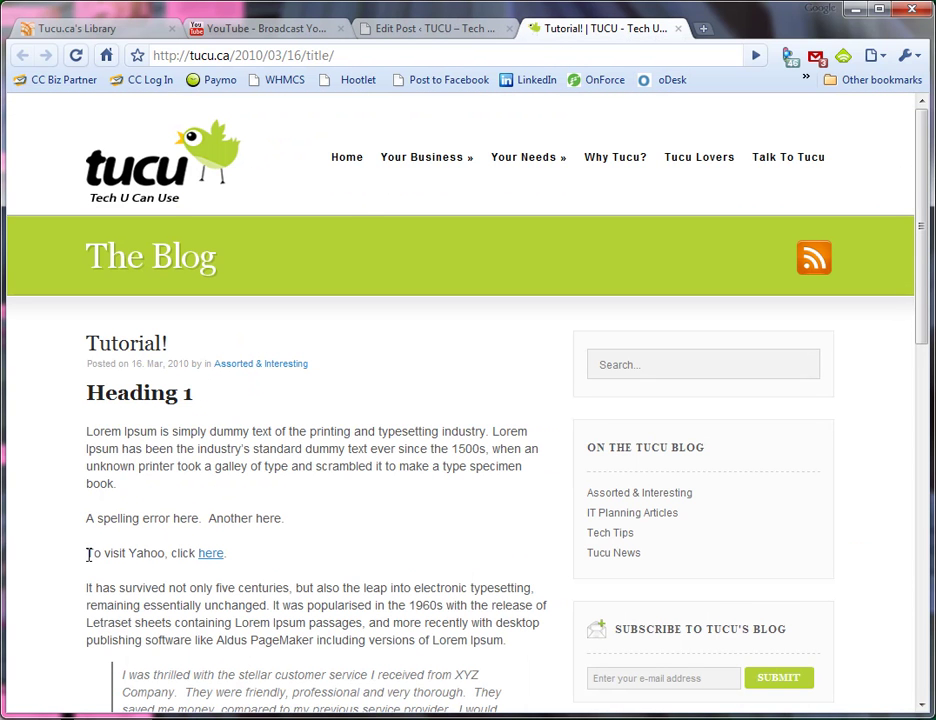
# Follow the post's "here" link to Yahoo, open the lead story, and close both its pop-up and the Yahoo tab.
pyautogui.click(211, 555)
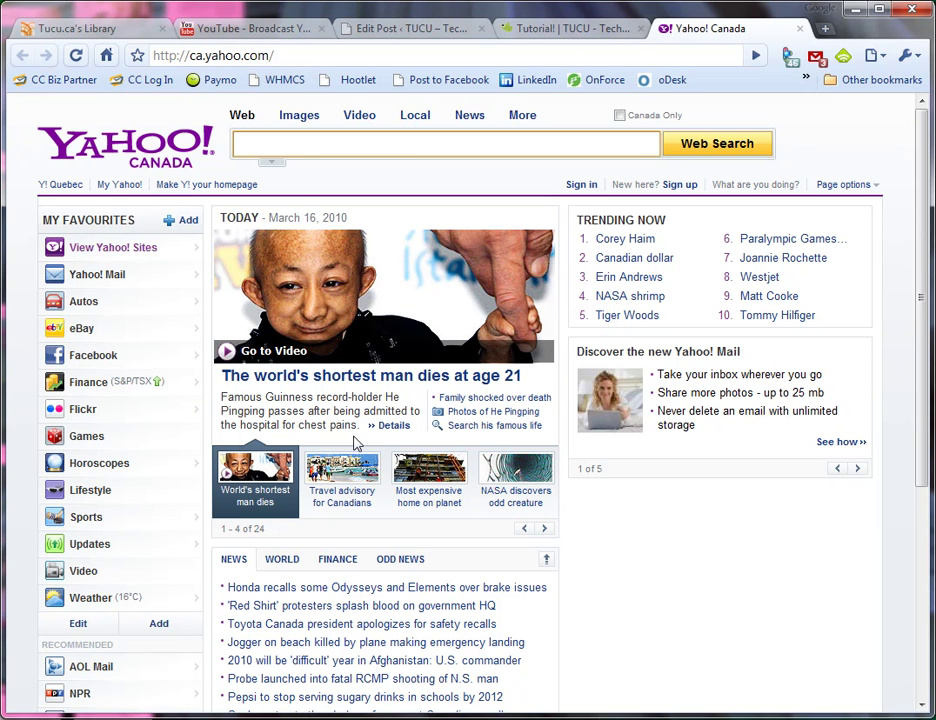
pyautogui.click(378, 378)
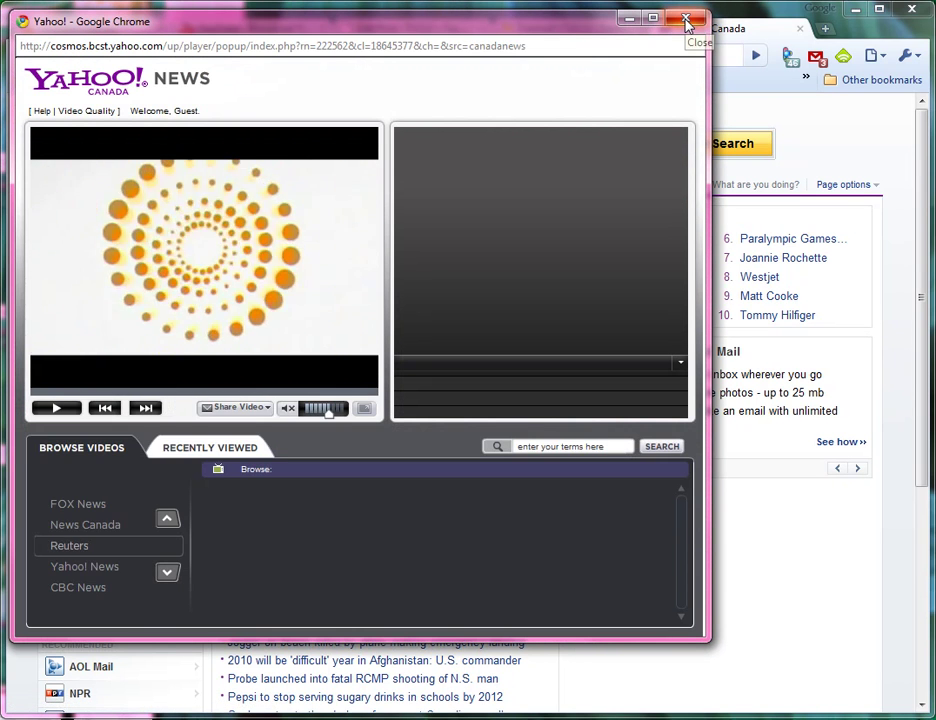
pyautogui.click(686, 20)
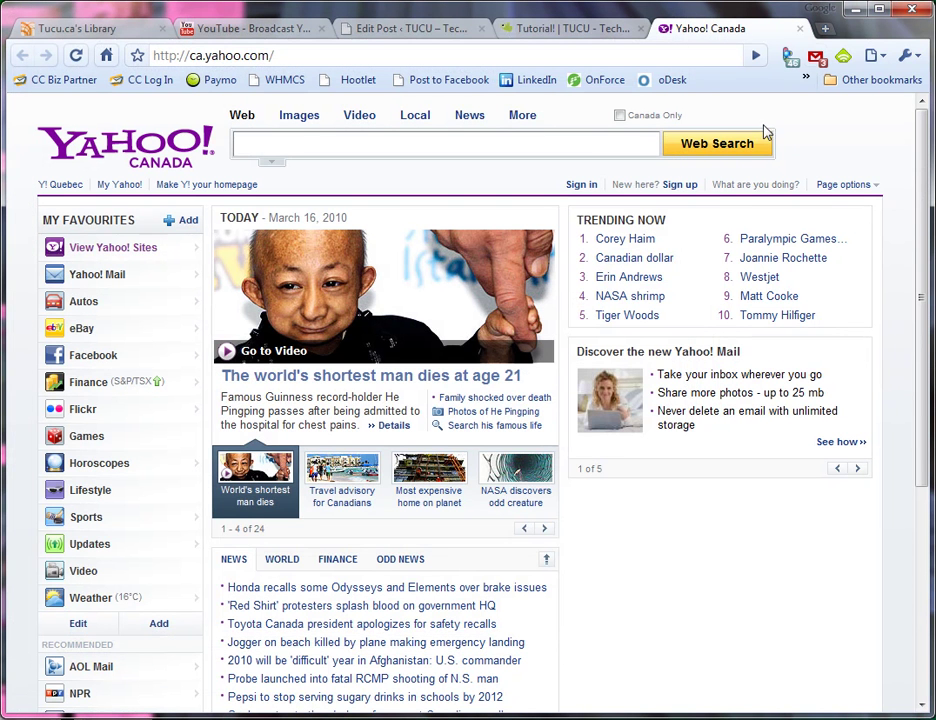
pyautogui.click(800, 29)
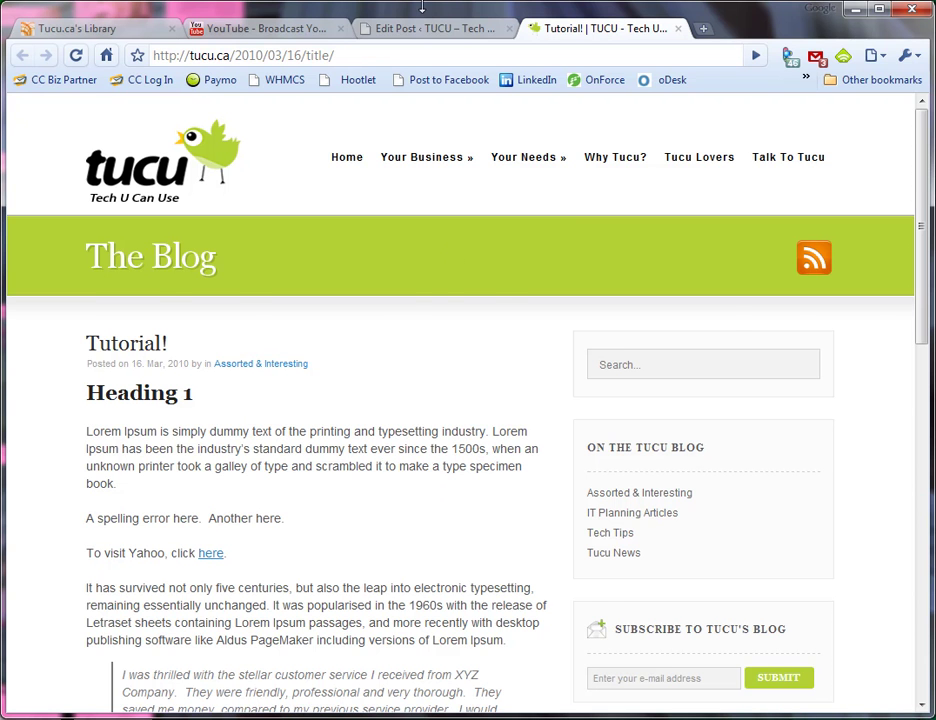
# Open the Tucu Lovers page of the published site and copy its web address.
pyautogui.click(438, 36)
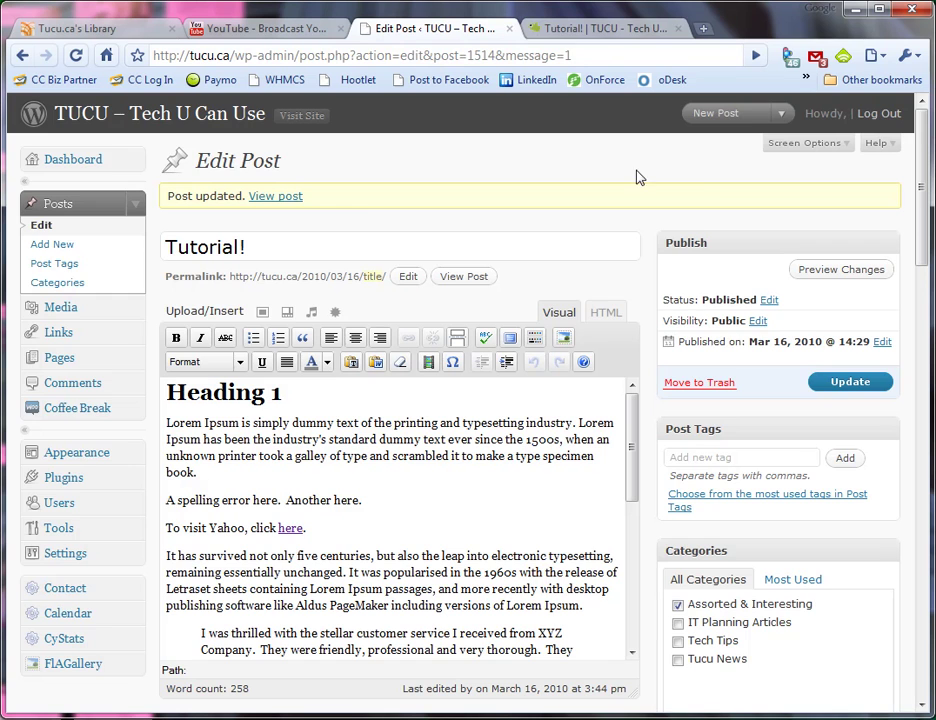
pyautogui.click(545, 29)
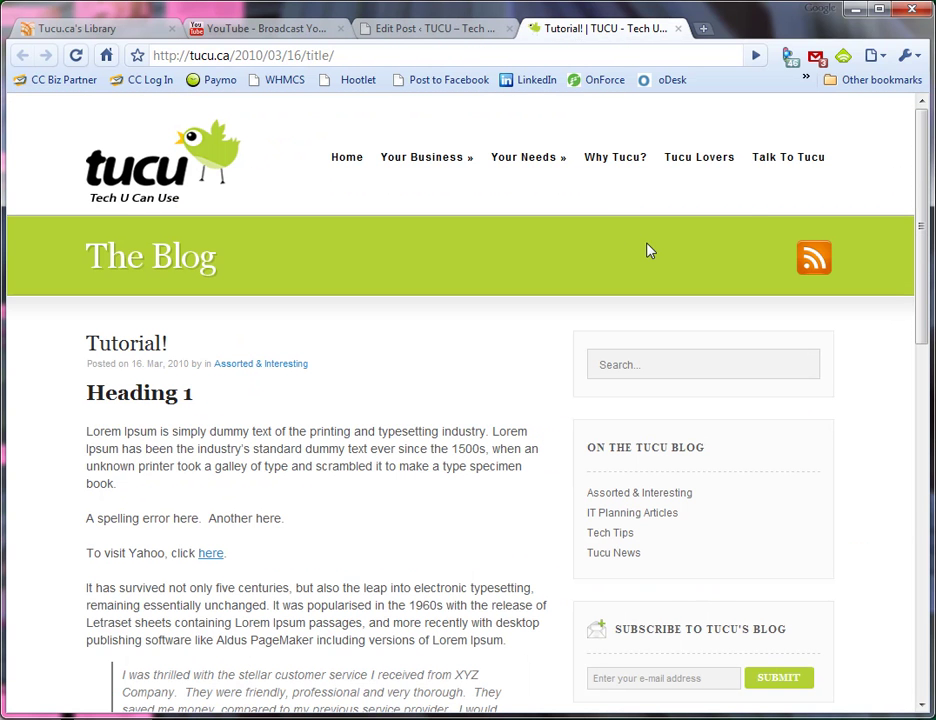
pyautogui.click(718, 165)
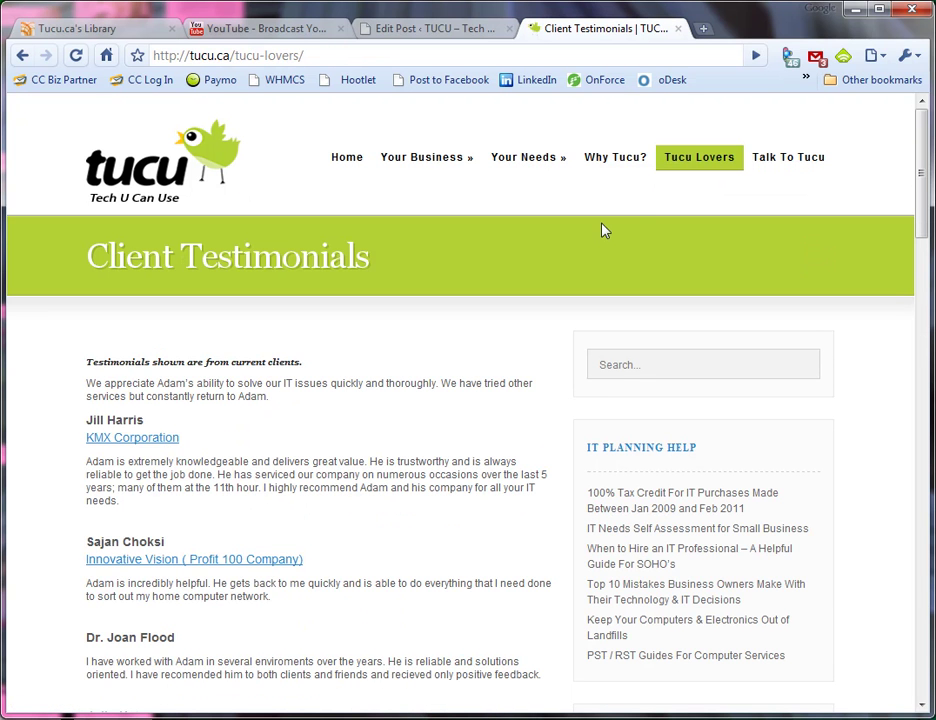
pyautogui.click(316, 54)
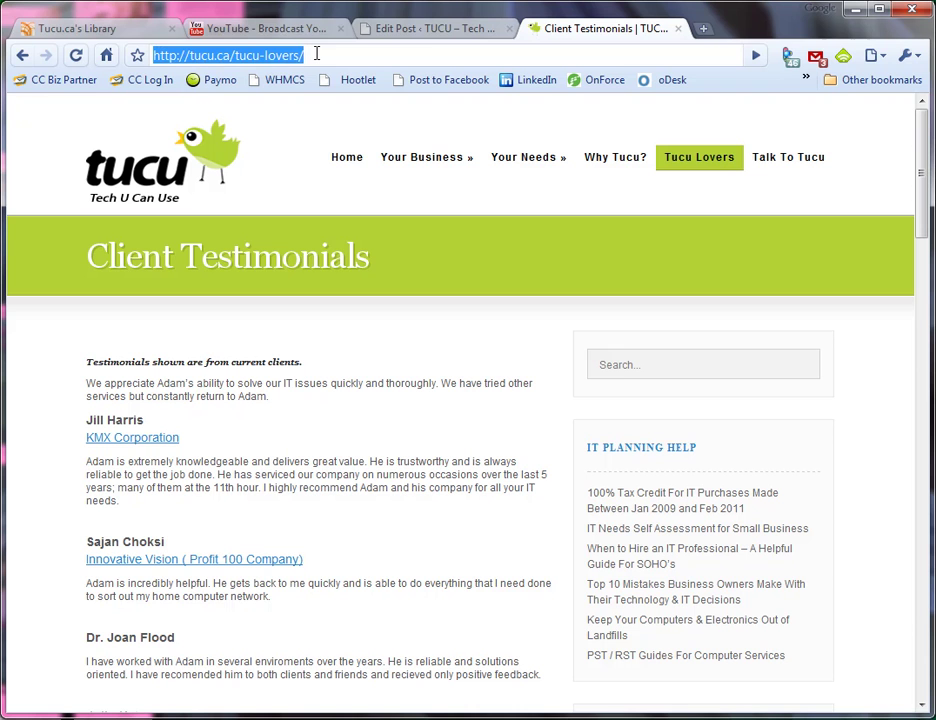
pyautogui.rightClick(236, 52)
pyautogui.click(276, 107)
# Replace the Yahoo sentence in the post body with "To read our client testimonials, click here.".
pyautogui.click(440, 28)
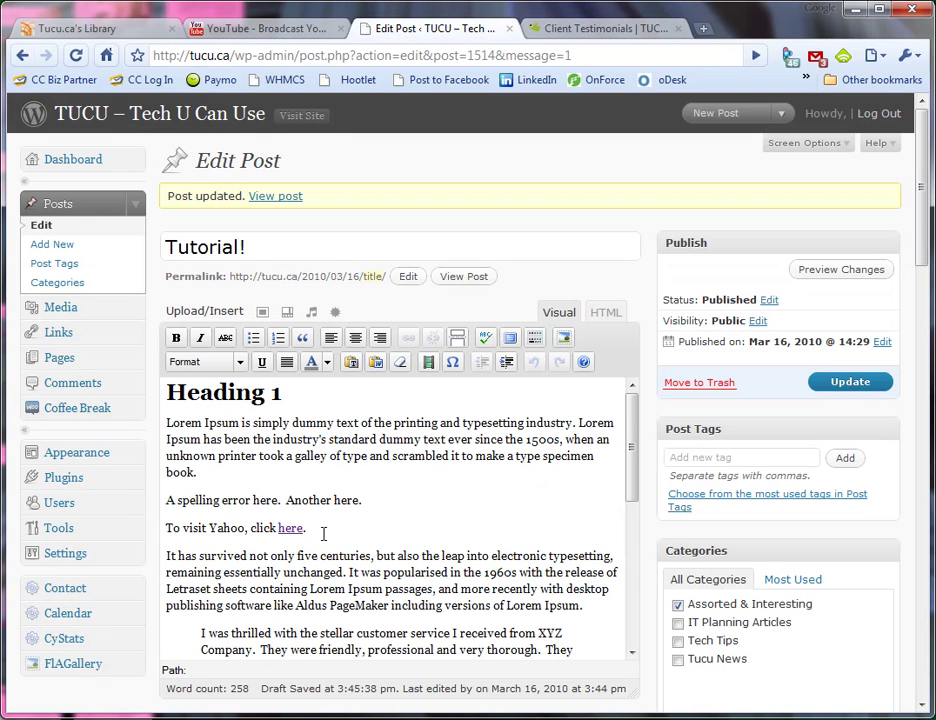
pyautogui.moveTo(306, 528); pyautogui.dragTo(167, 528)
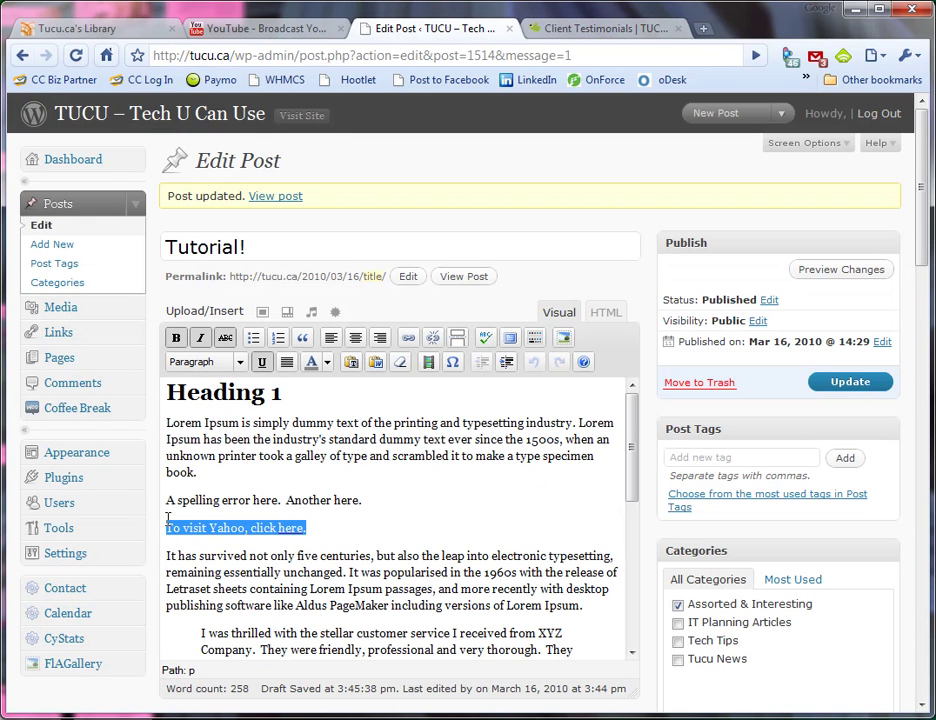
pyautogui.write('o rea')
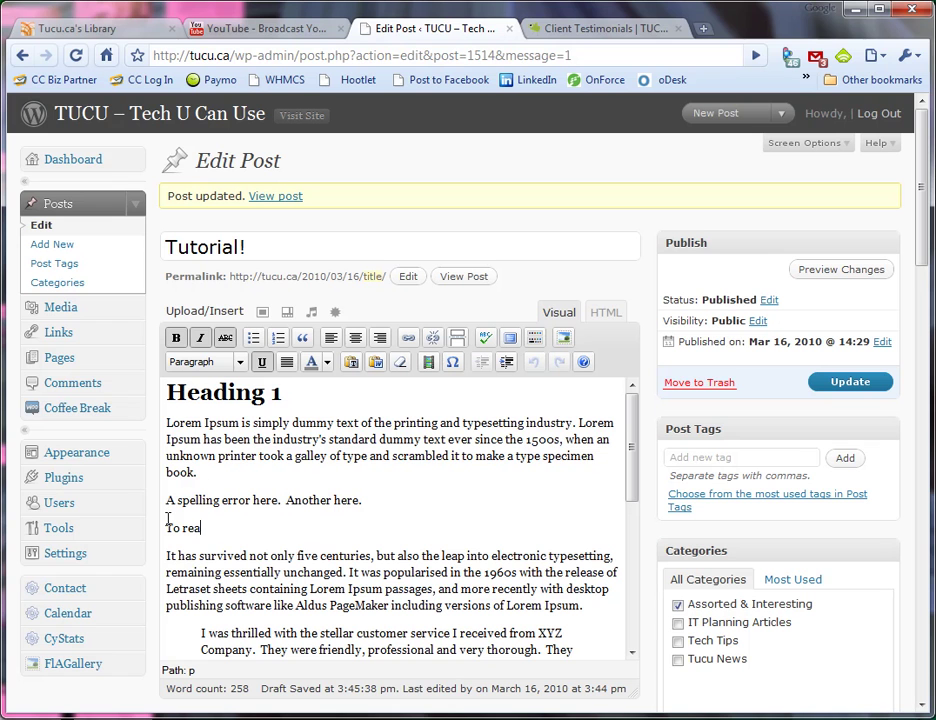
pyautogui.write('d our client testimonial')
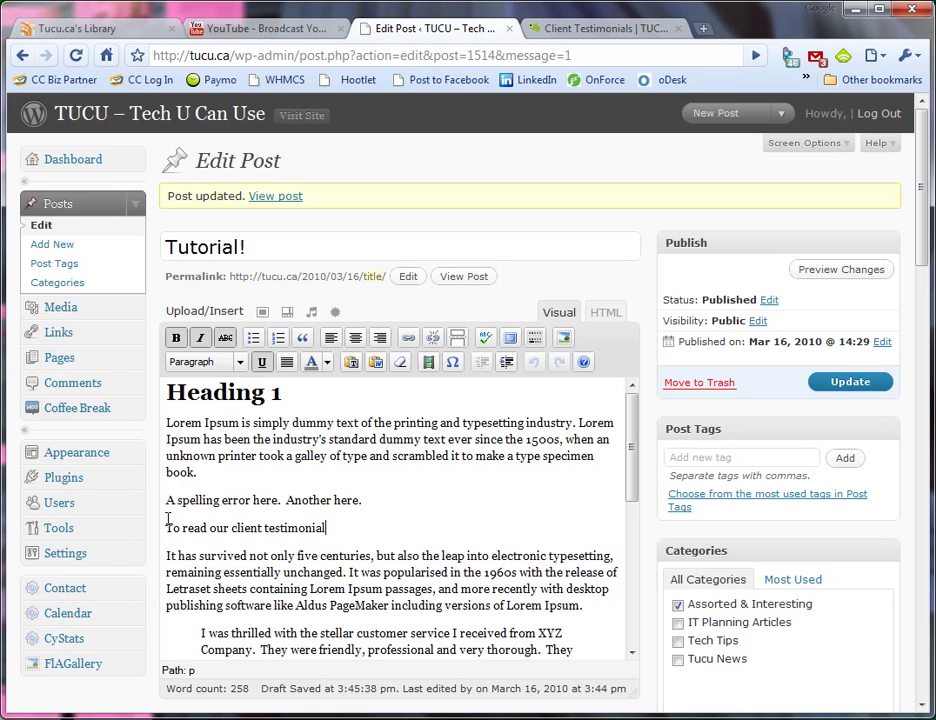
pyautogui.write('s, click here.')
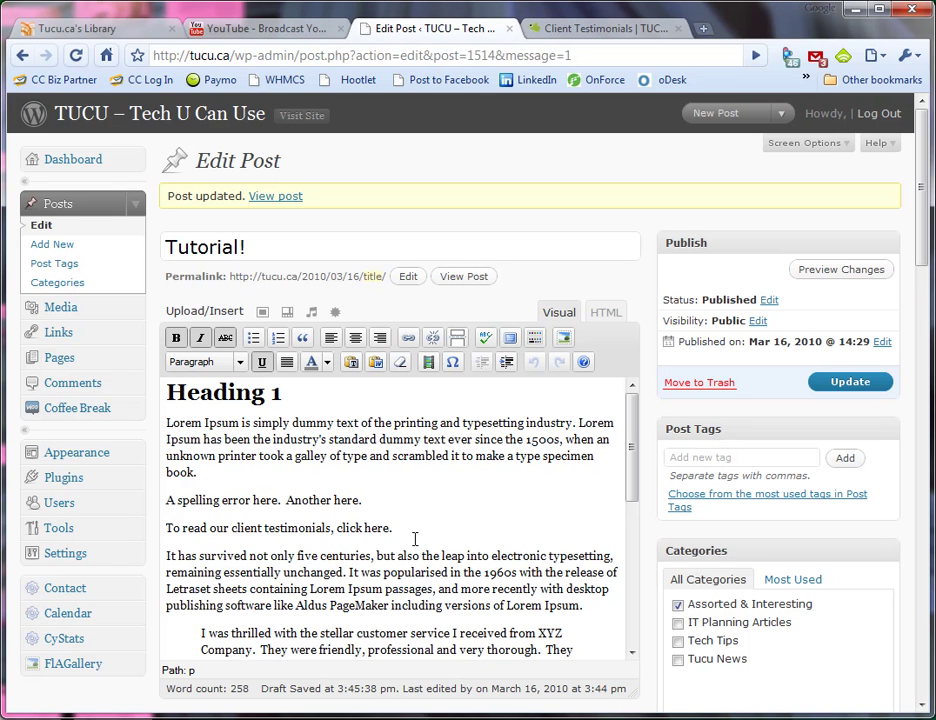
pyautogui.moveTo(390, 529); pyautogui.dragTo(364, 529)
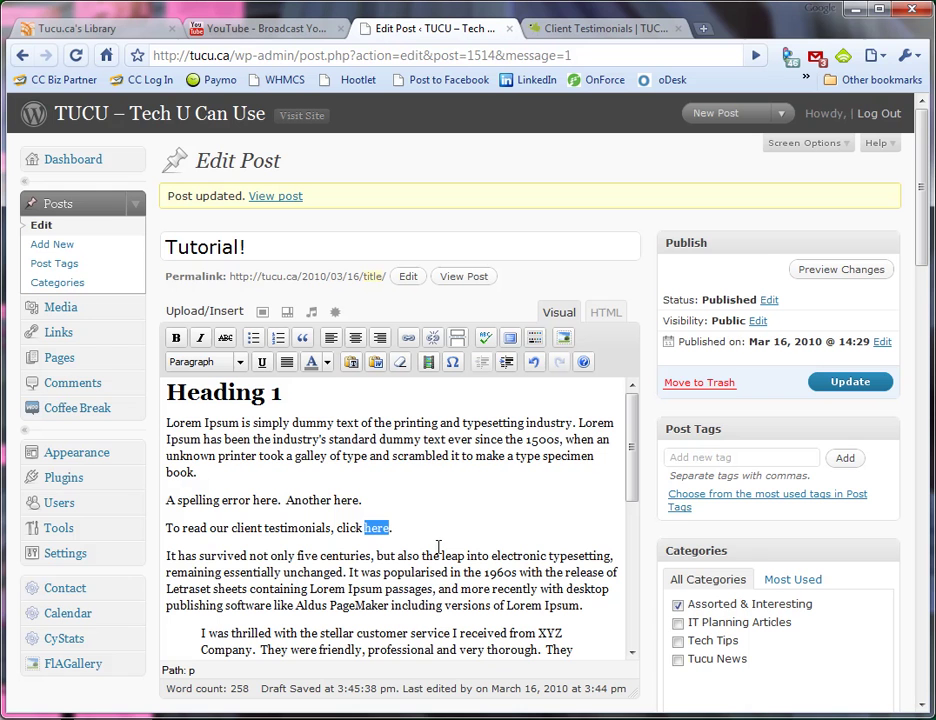
pyautogui.click(406, 341)
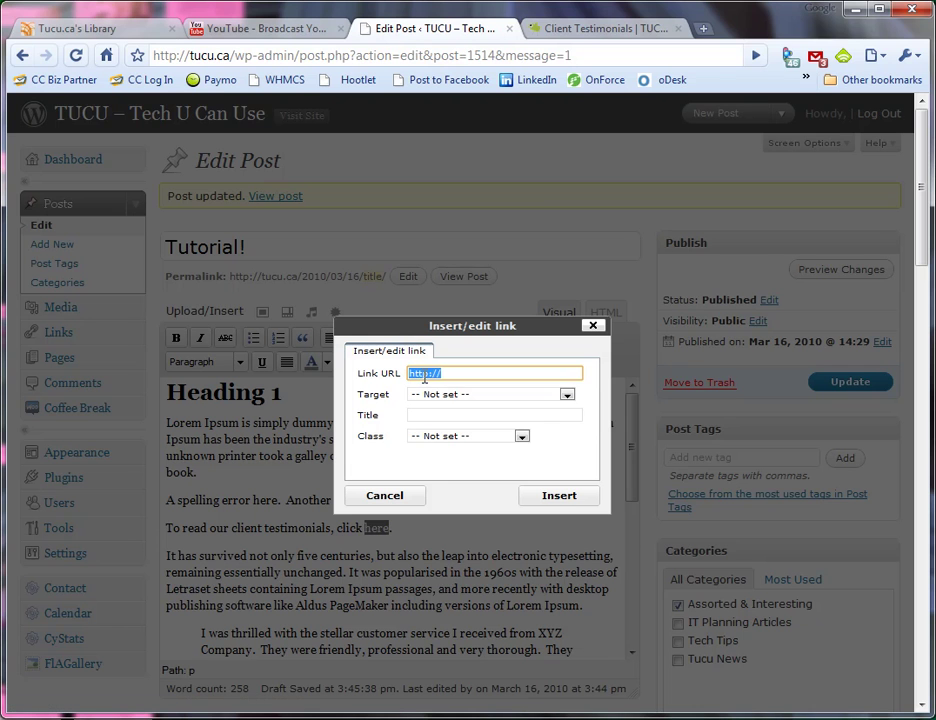
pyautogui.rightClick(425, 377)
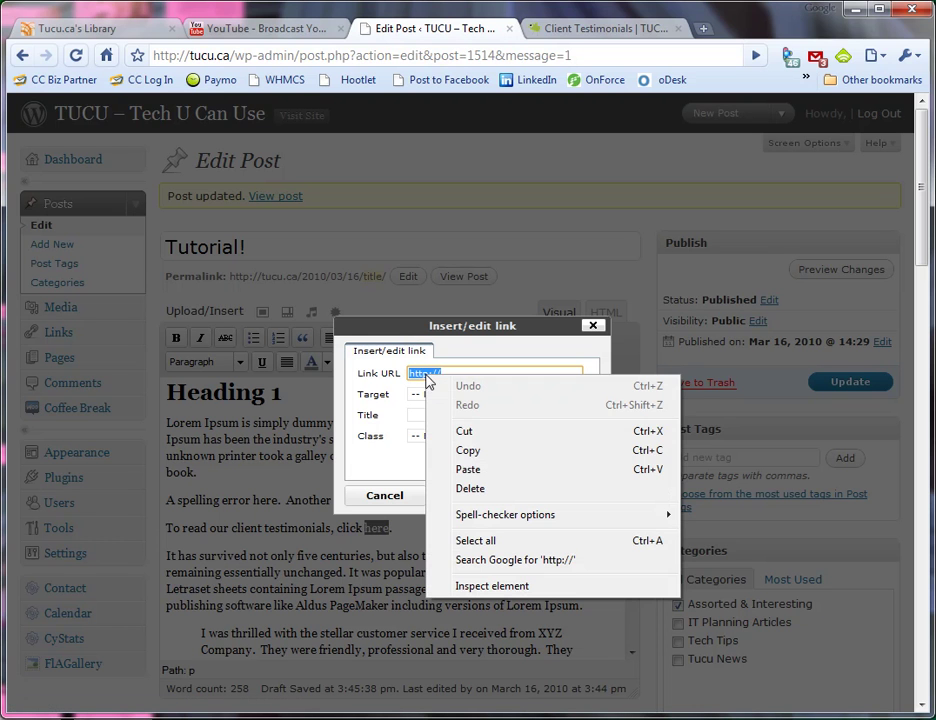
pyautogui.click(473, 469)
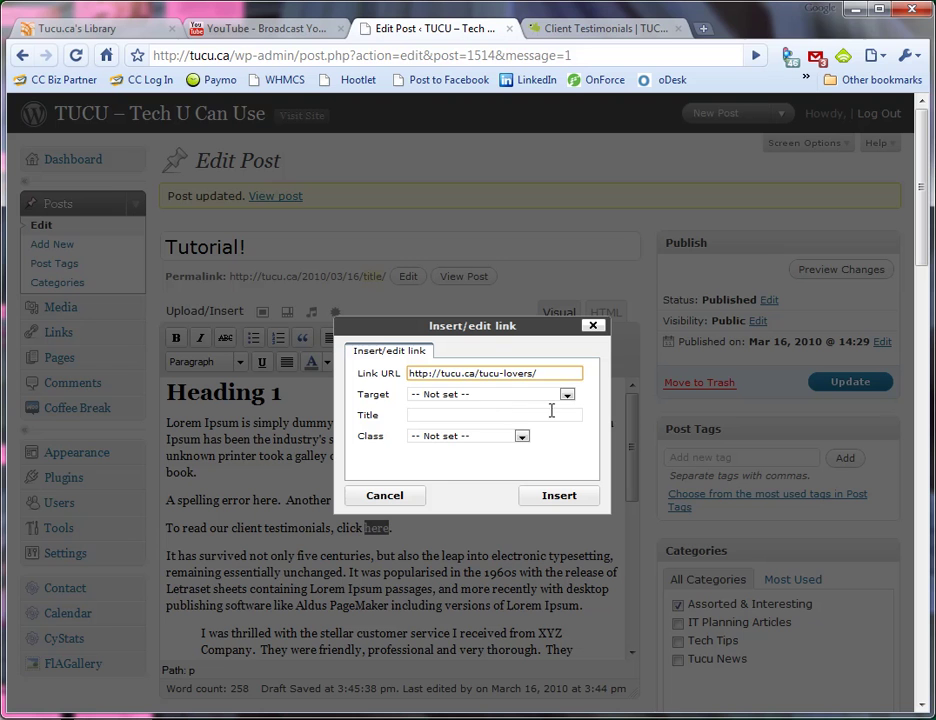
pyautogui.click(569, 398)
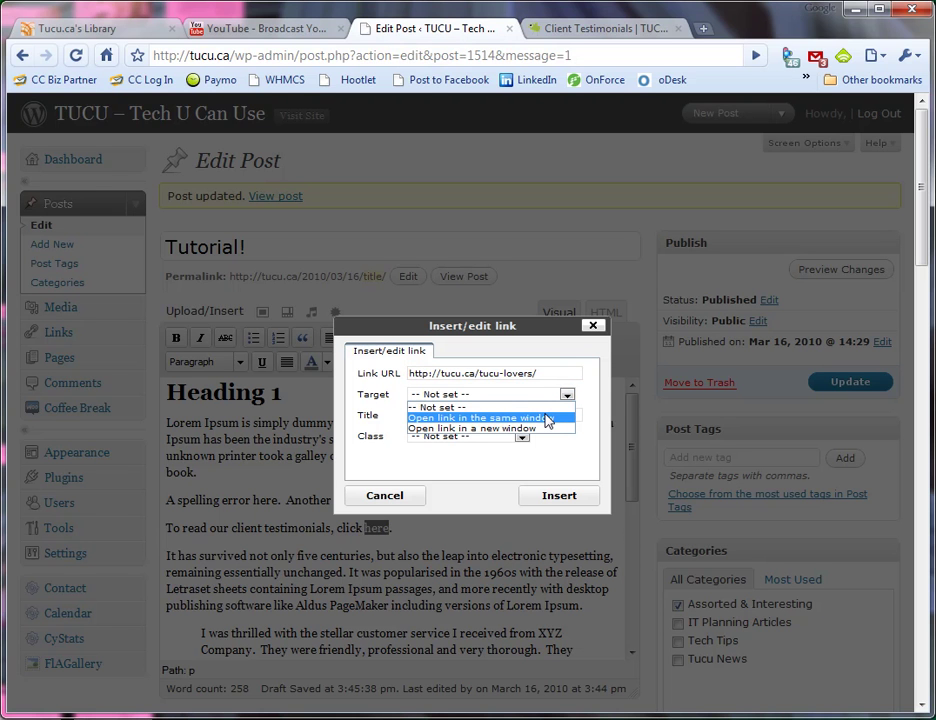
pyautogui.click(547, 418)
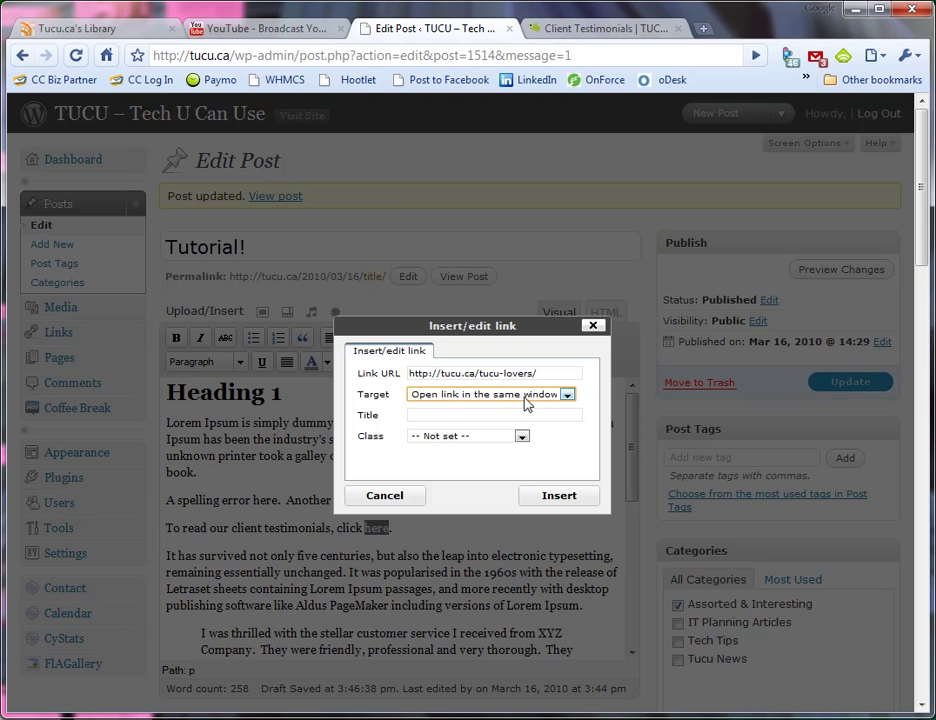
pyautogui.click(568, 497)
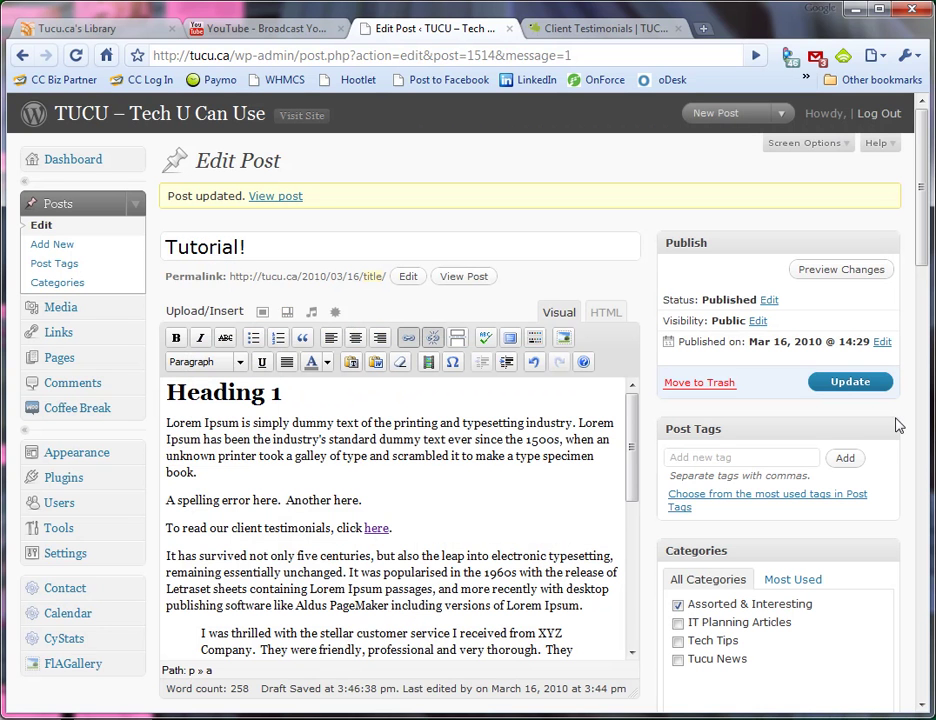
# Update the post and open its published page in a new browser tab.
pyautogui.click(849, 383)
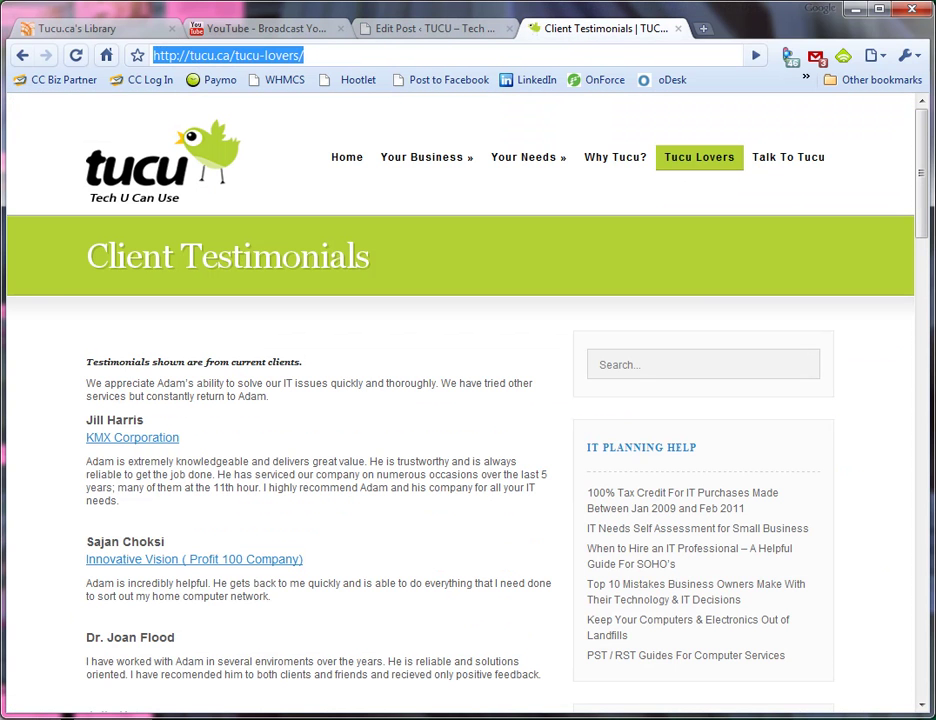
pyautogui.click(416, 30)
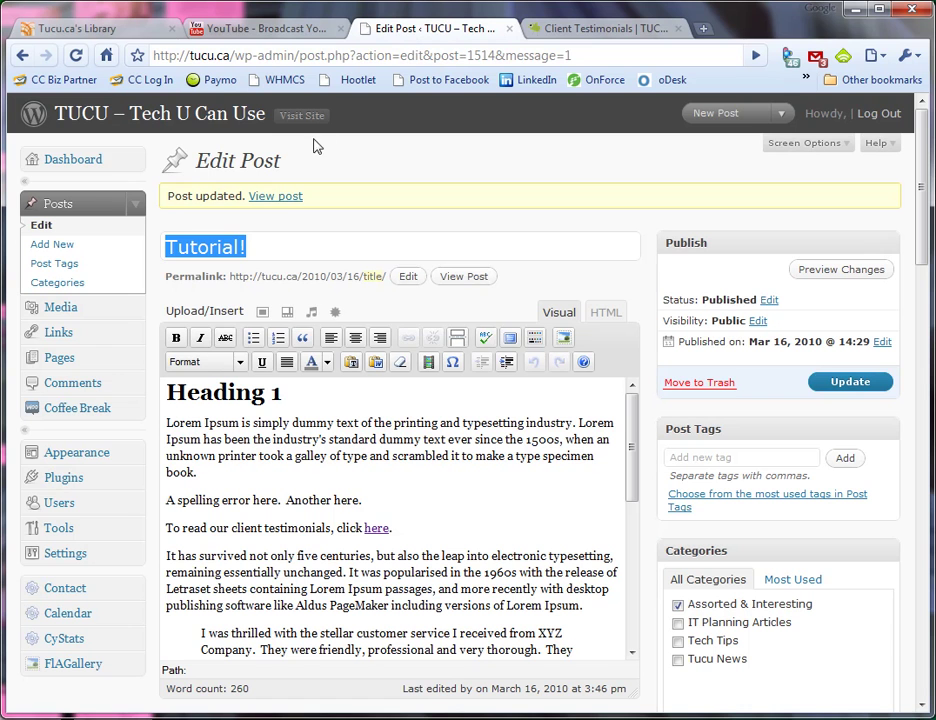
pyautogui.rightClick(252, 198)
pyautogui.click(322, 208)
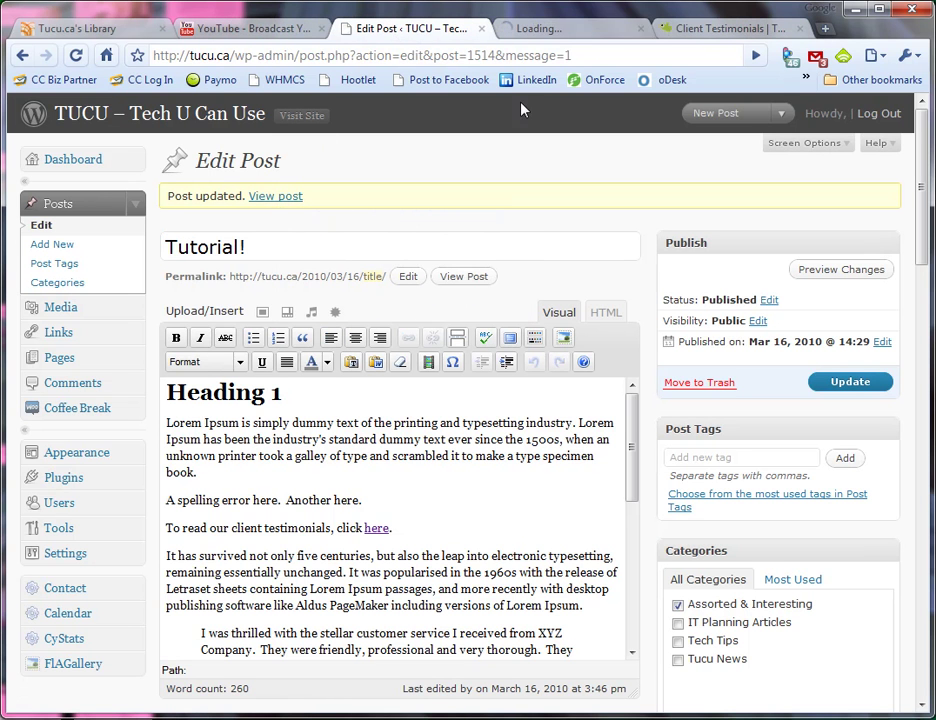
pyautogui.click(591, 36)
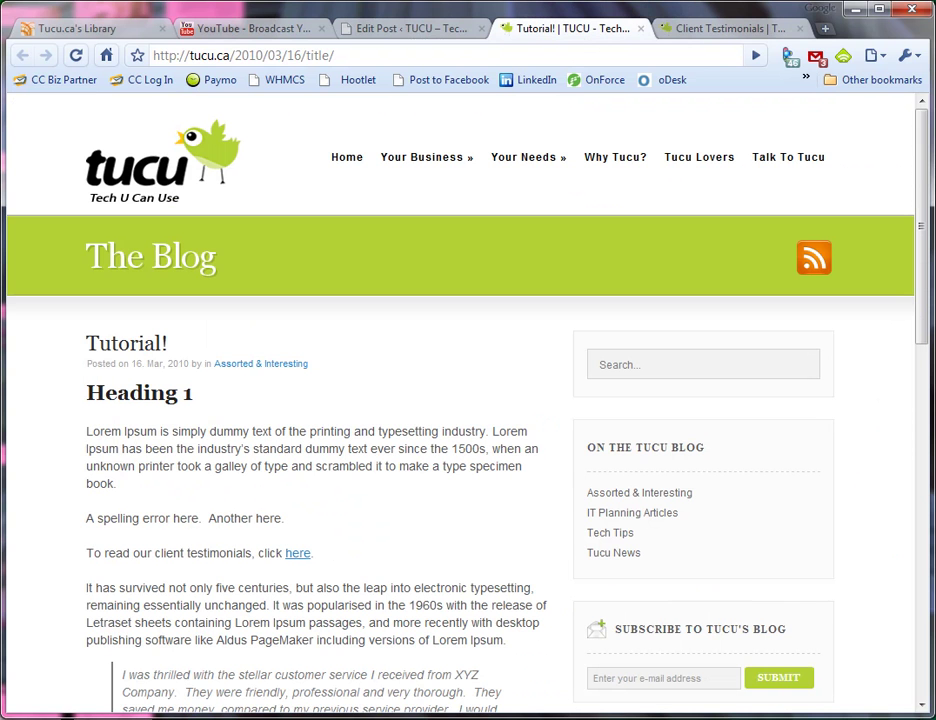
# Test the testimonials sentence's "here" link, and from the page it leads to open Talk To Tucu.
pyautogui.click(298, 556)
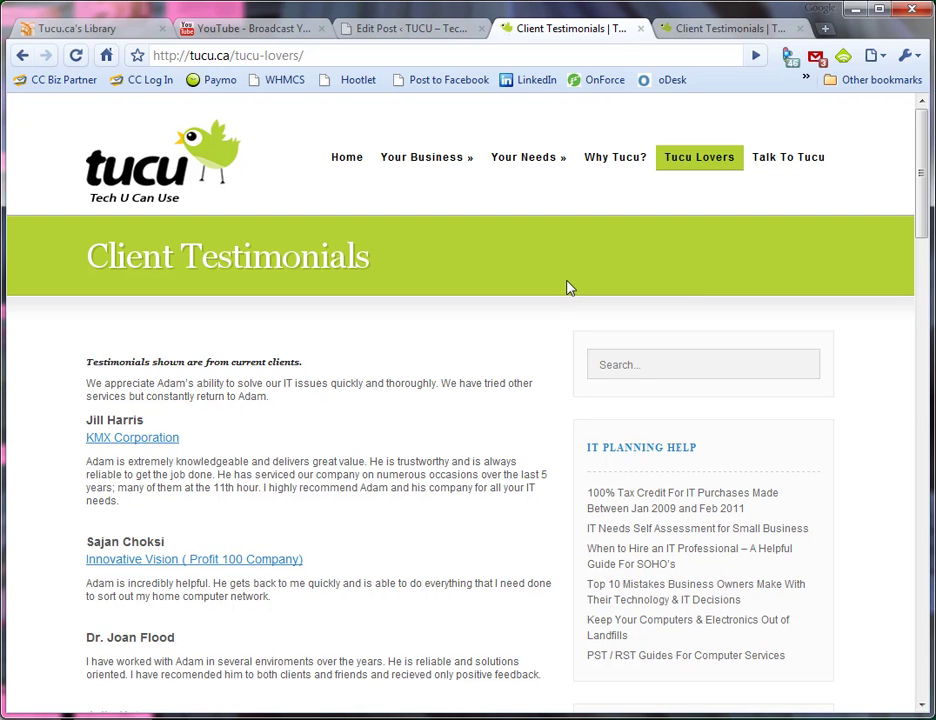
pyautogui.click(824, 170)
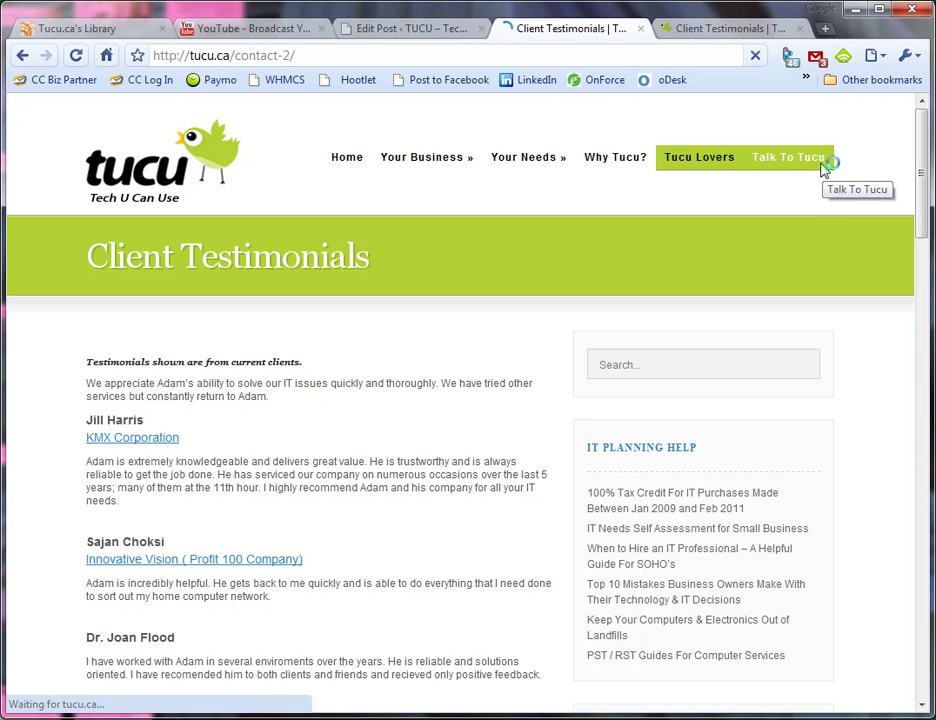